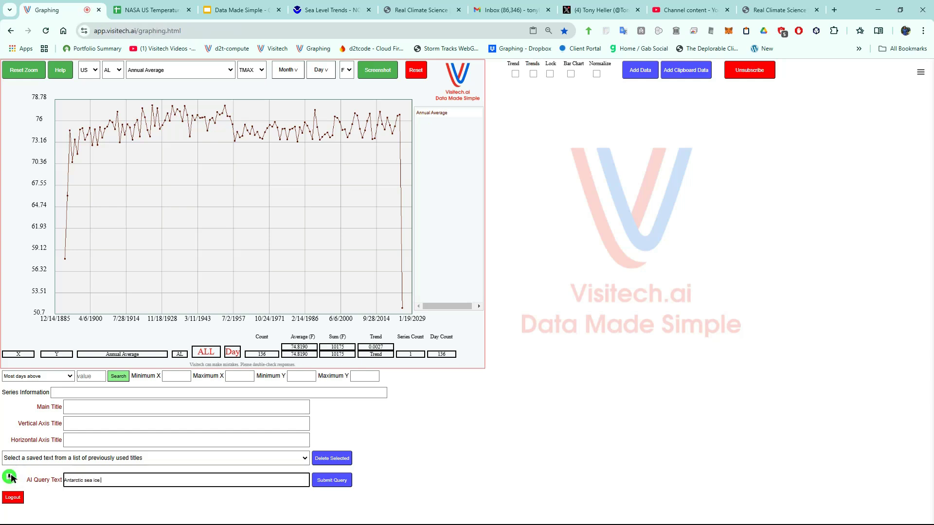
Filter the Antarctic sea ice extent graph to show only January 19 of each year.
left_click(290, 74)
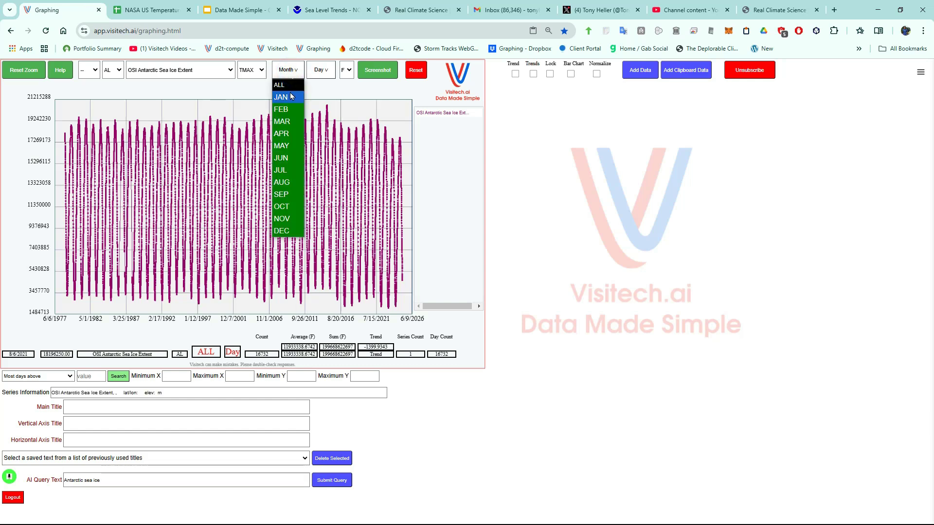
left_click(290, 96)
left_click(318, 71)
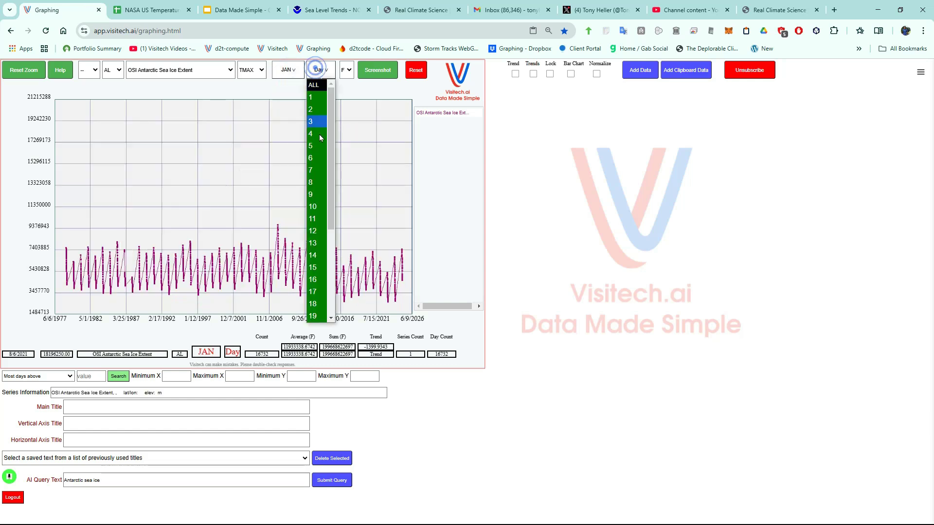
left_click(317, 317)
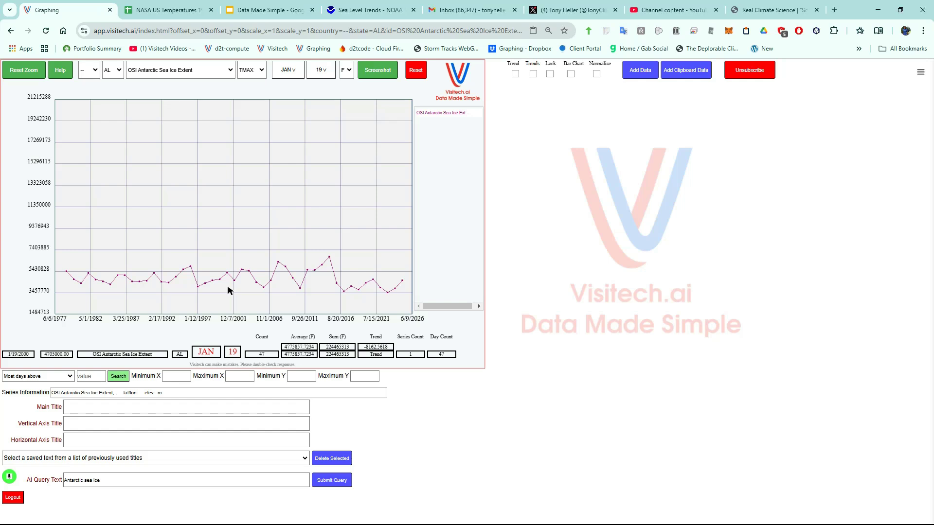
Center the January 19 series in the graph and stretch its vertical scale to fill the plot.
left_click_drag(225, 287, 231, 213)
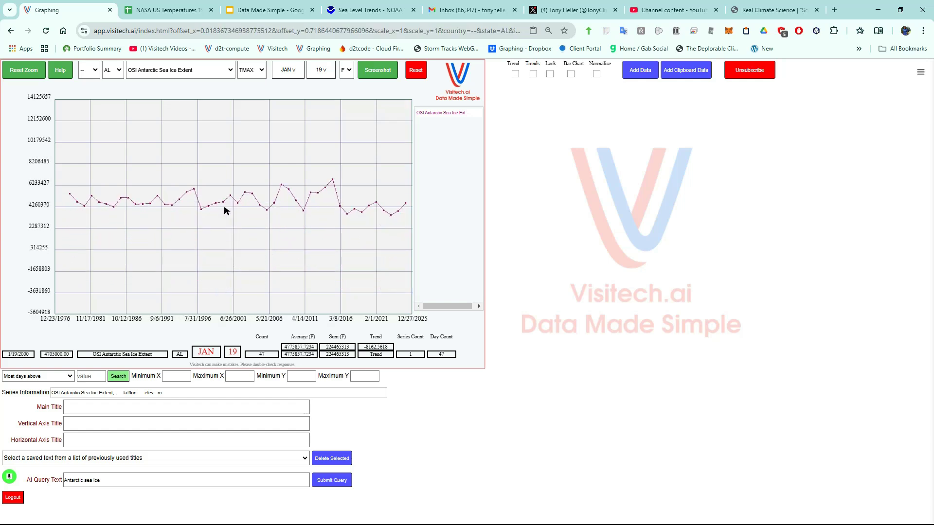
scroll(224, 207, "up", 3)
scroll(224, 208, "up", 6)
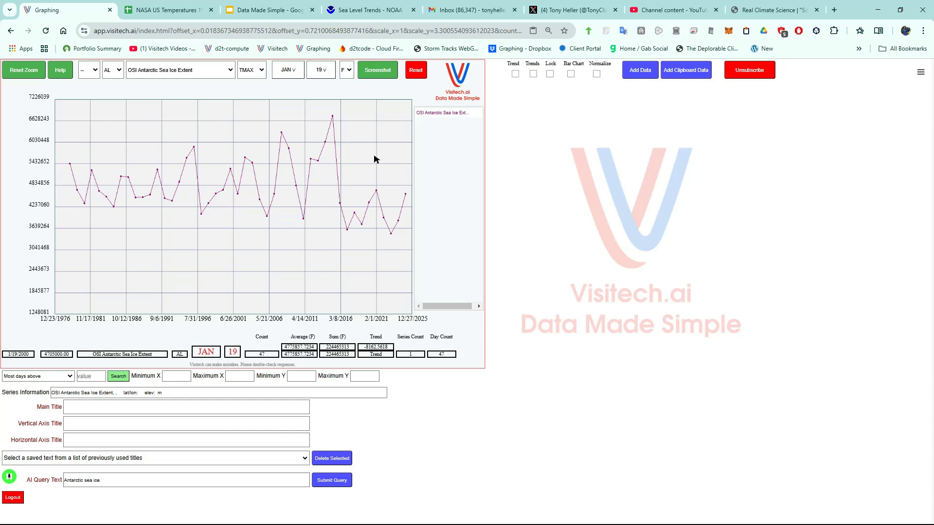
Set the point size scaling in the grid settings to 2 and save the change.
left_click(920, 73)
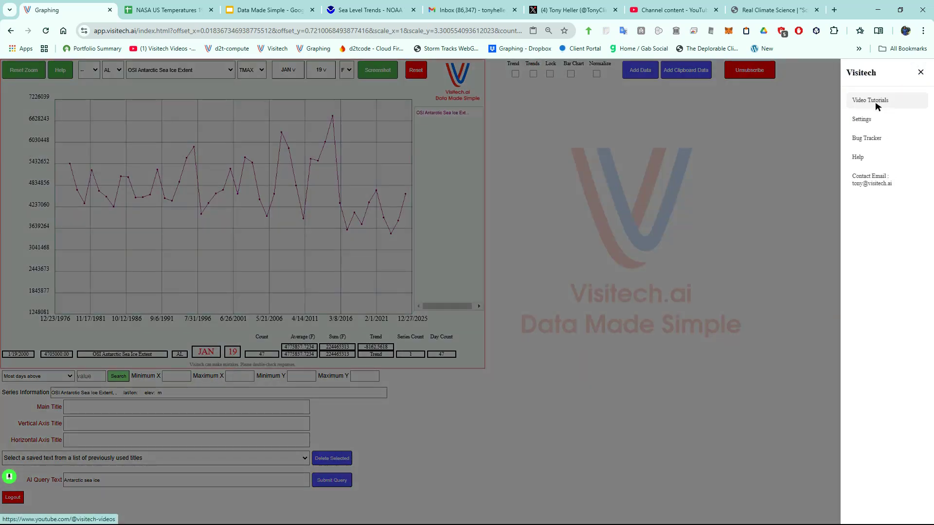
left_click(862, 119)
double_click(84, 155)
type("2")
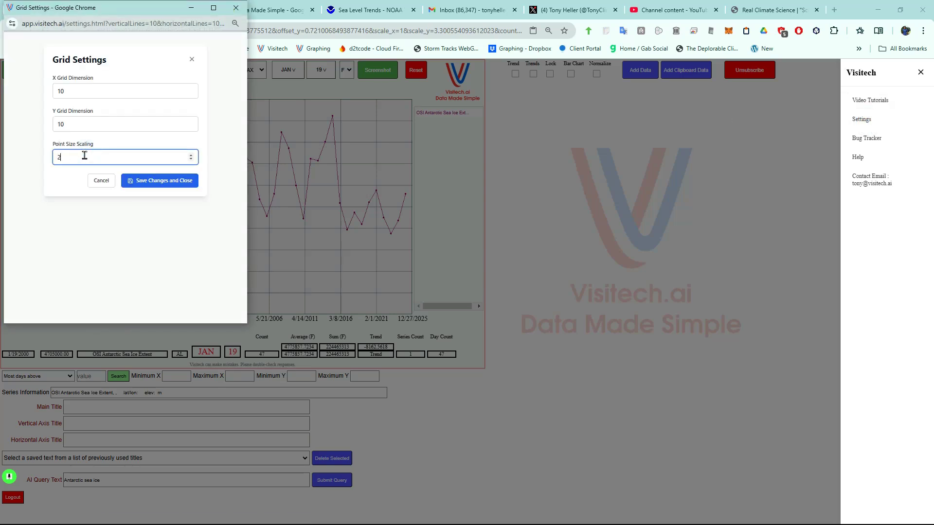
key("Return")
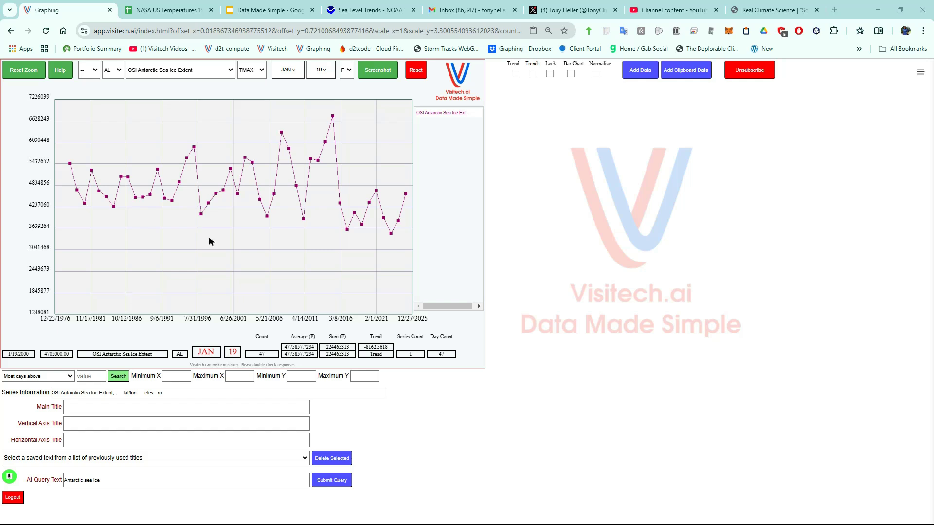
Load the sea ice maps for January 19, 1997 and January 19, 2025 from their data points and compare ice gain and loss.
mouse_move(201, 215)
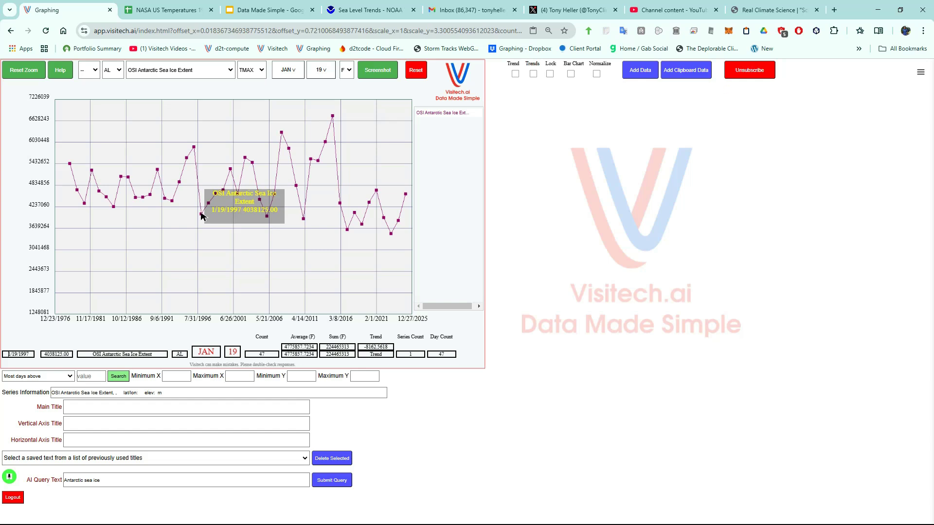
left_click(200, 215)
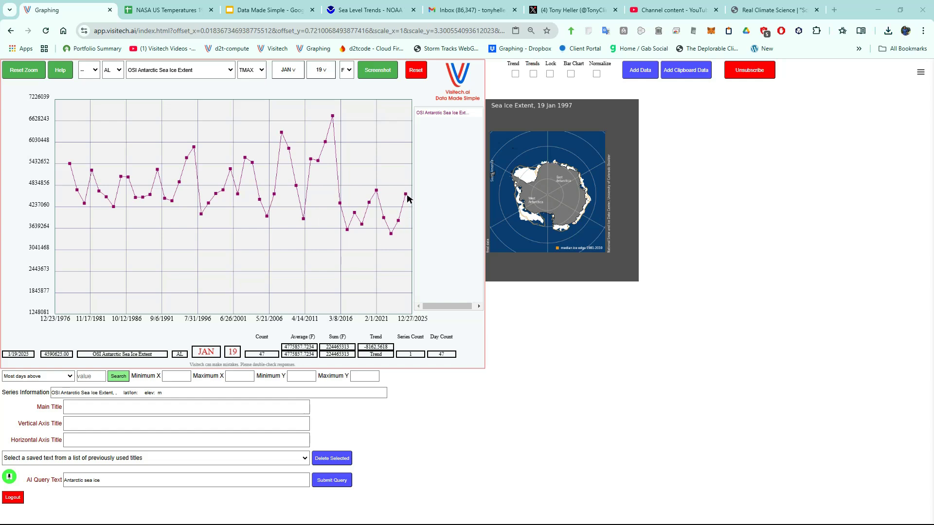
mouse_move(407, 197)
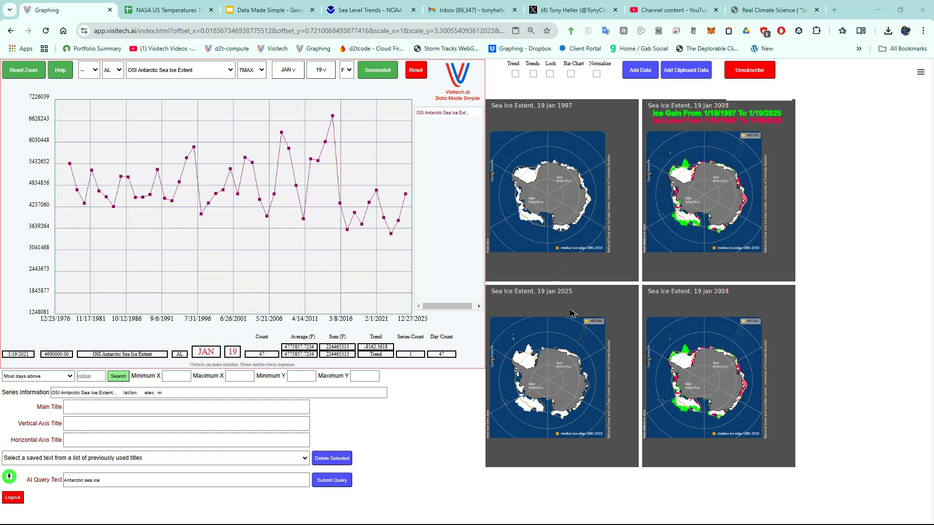
Advance the start date of the ice map comparison year by year from January 19, 1997 to January 19, 2002.
mouse_move(200, 218)
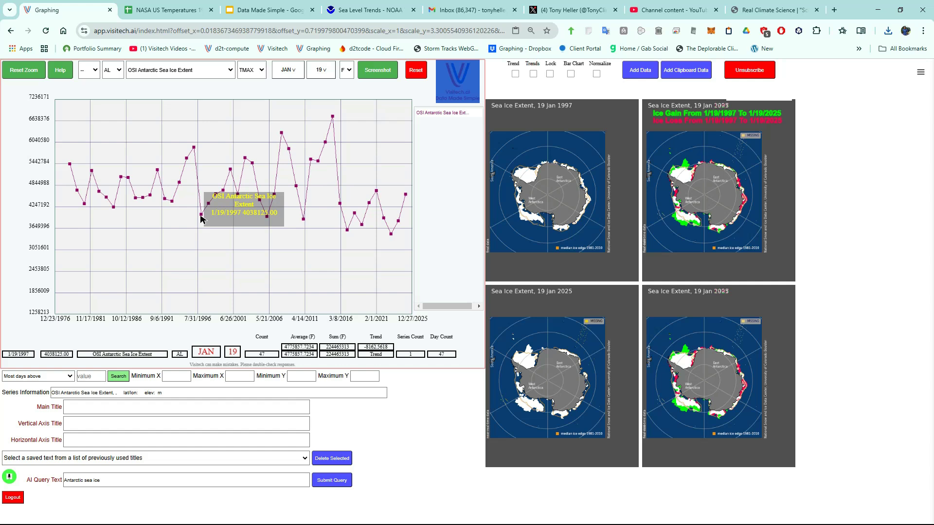
key("shift")
key("shift")
key("shift")
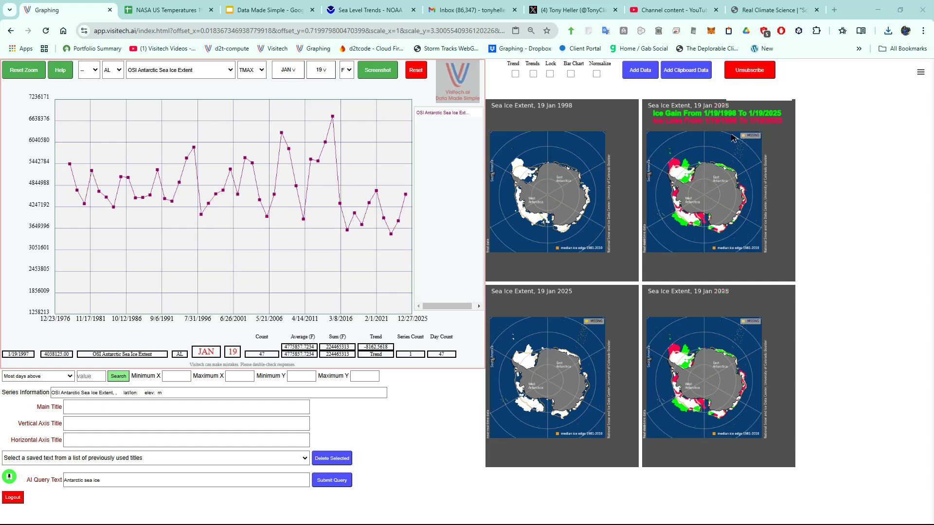
key("shift")
key("shift")
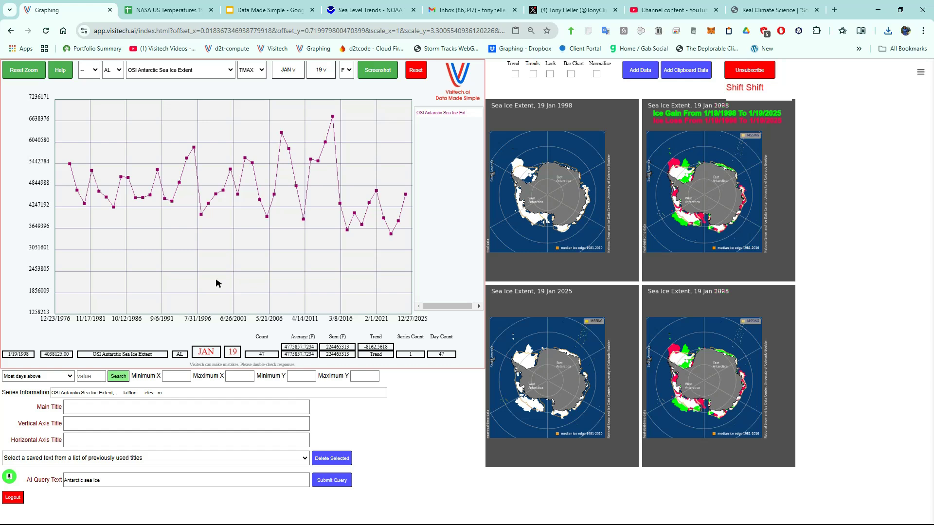
key("shift+Right")
key("shift+Right")
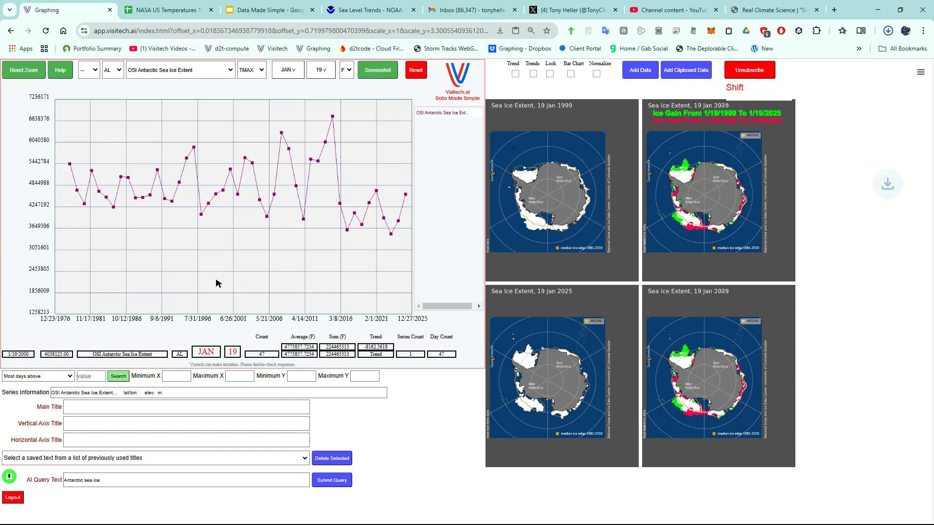
key("shift+Right")
key("shift+Right")
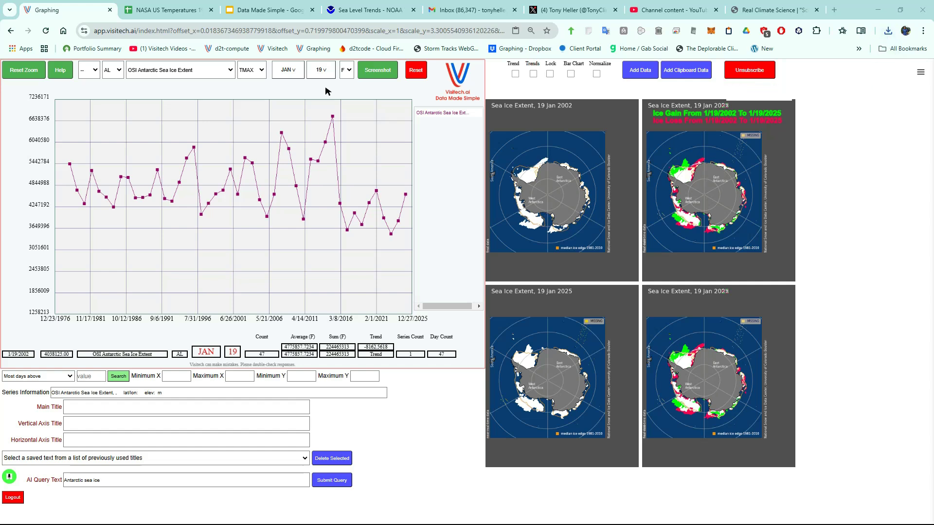
Show all days of January in the graph and reset its zoom.
left_click(320, 74)
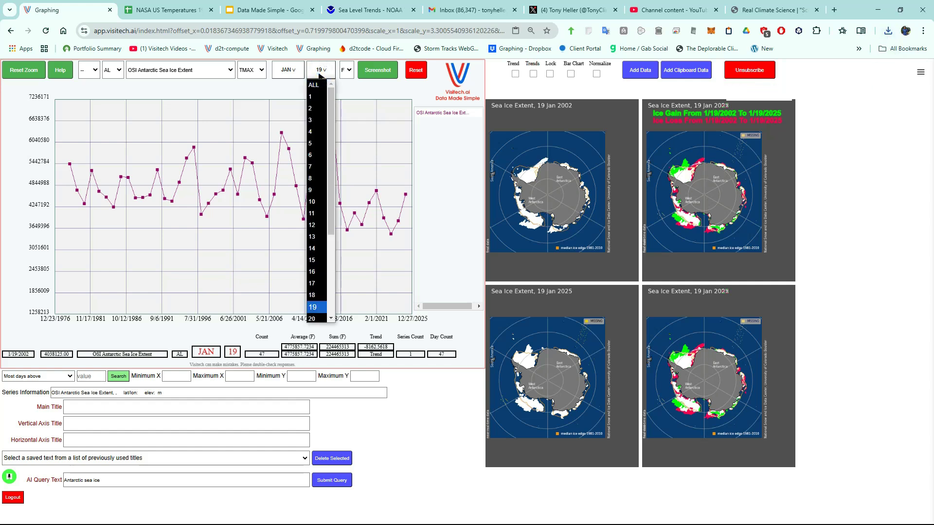
left_click(315, 87)
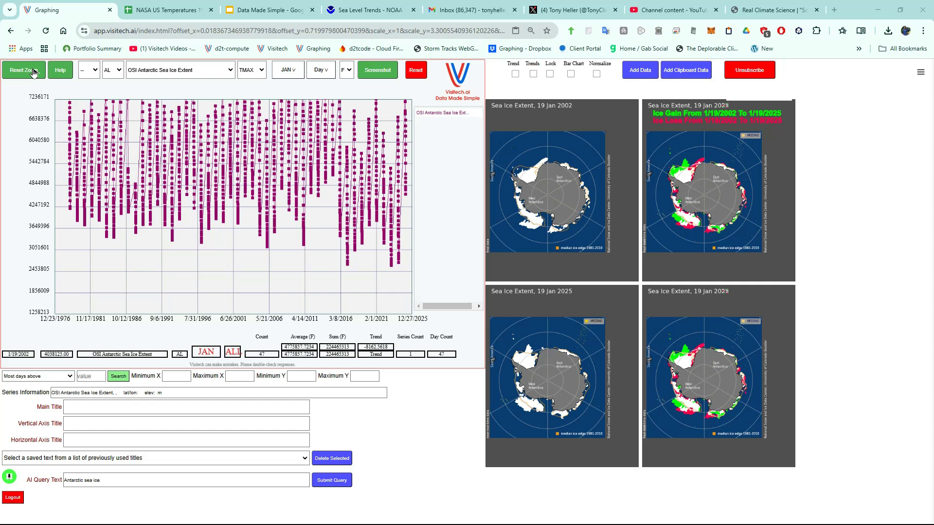
left_click(34, 73)
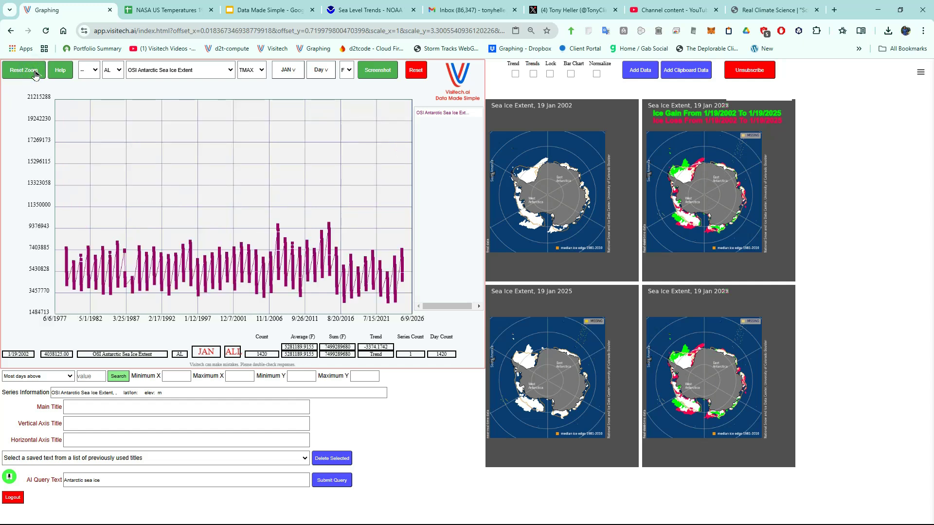
Zoom into the January 2025 points and compare the ice maps of January 1 and January 19, 2025.
left_click_drag(371, 219, 409, 298)
left_click_drag(313, 149, 376, 298)
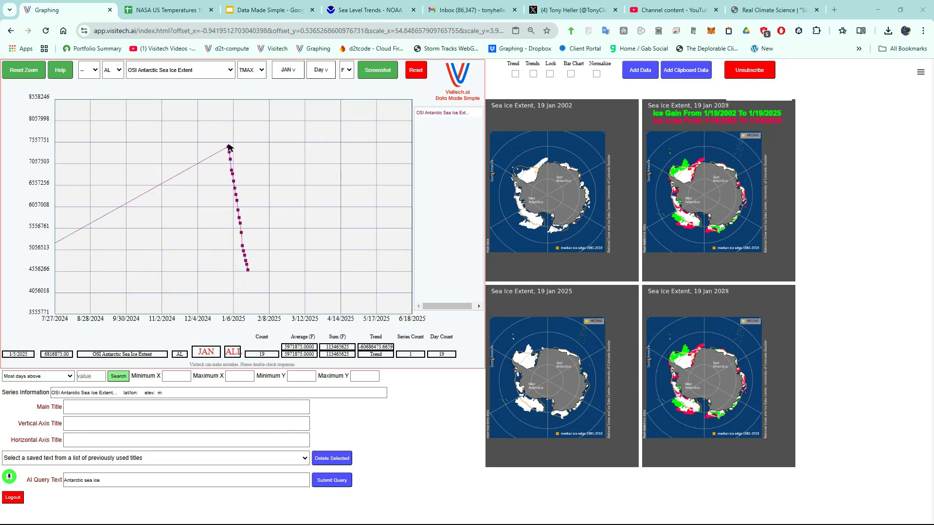
mouse_move(228, 145)
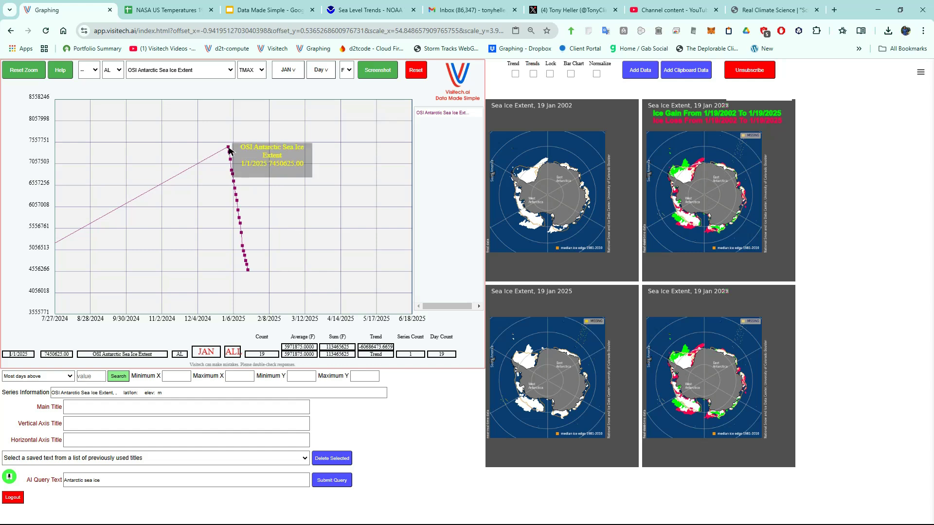
left_click(228, 148)
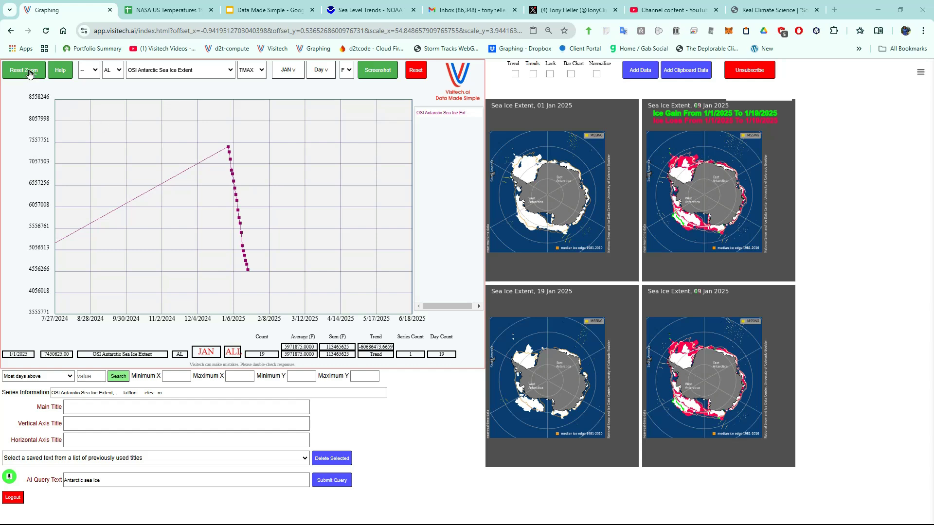
Display all months at full extent and replot the sea ice series with the spoken AI query "to graph by year".
left_click(29, 72)
left_click(293, 72)
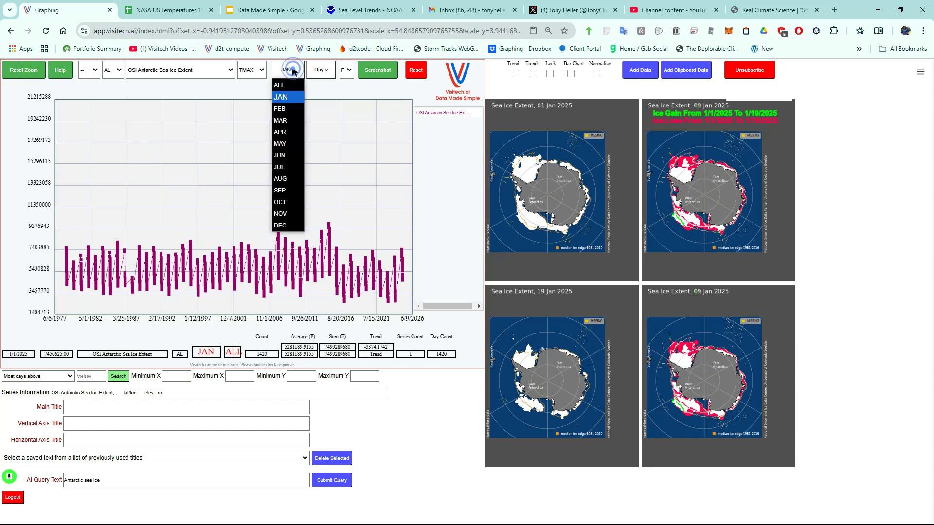
left_click(280, 88)
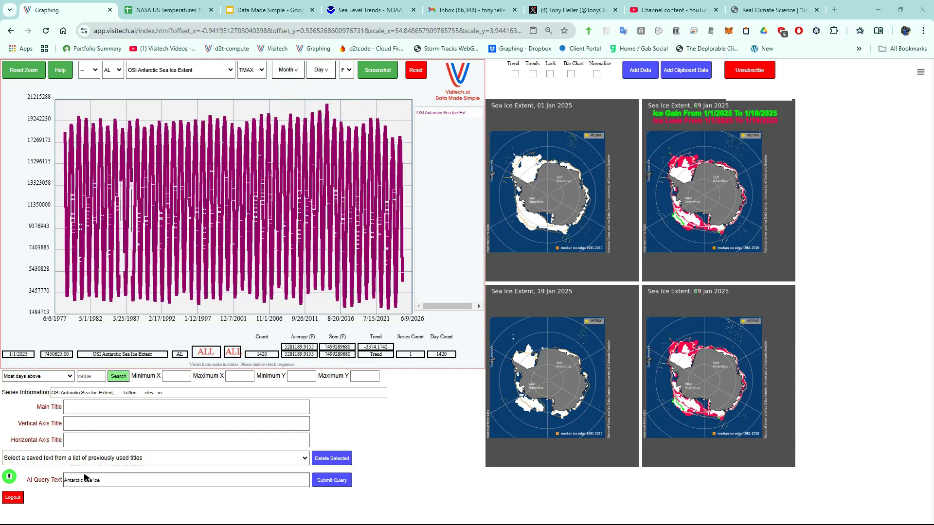
left_click(7, 478)
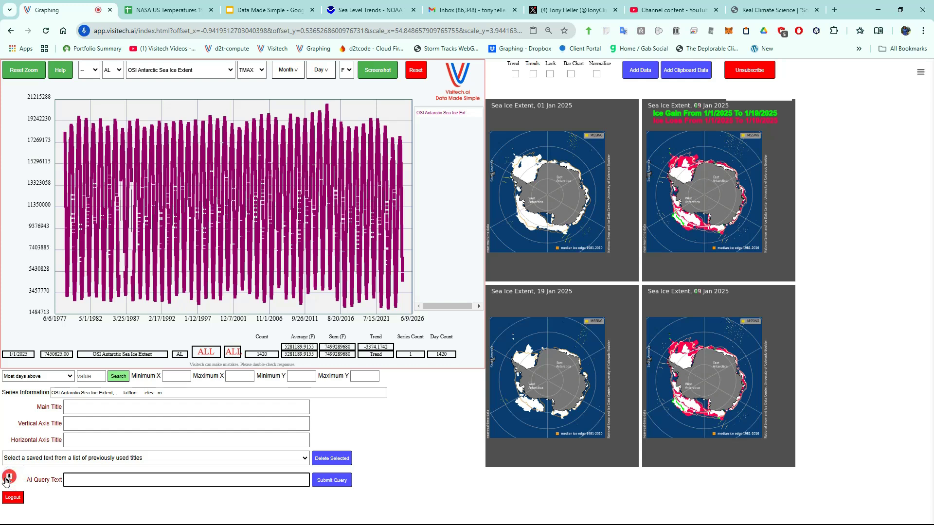
left_click(7, 477)
Set the point size scaling in the grid settings to 1 and save the change.
left_click(920, 72)
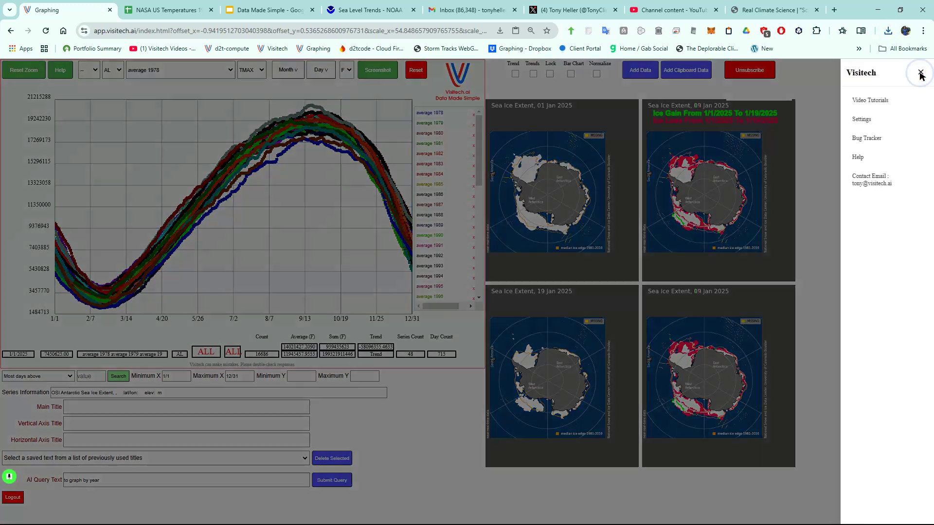
left_click(880, 121)
double_click(68, 162)
type("1")
key("Return")
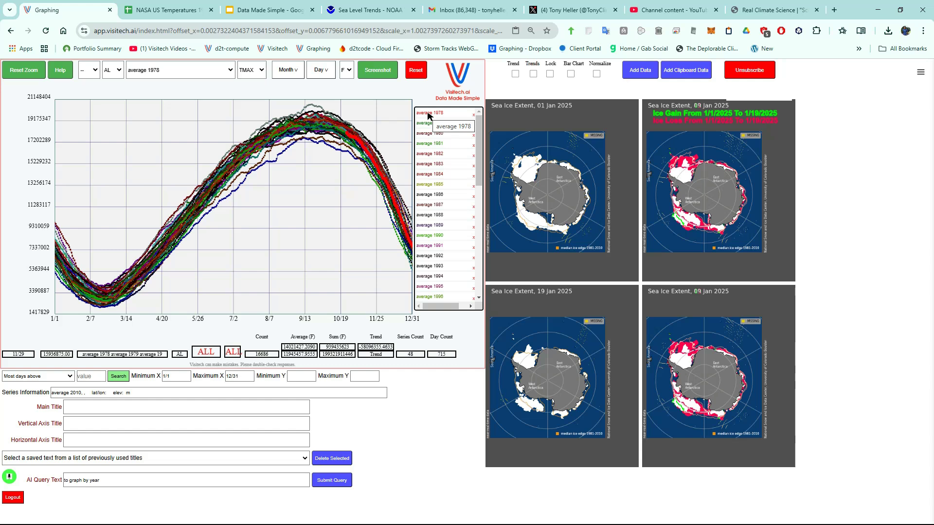
Highlight the yearly average curves one after another from 1979 through 2025 to compare them.
left_click(421, 125)
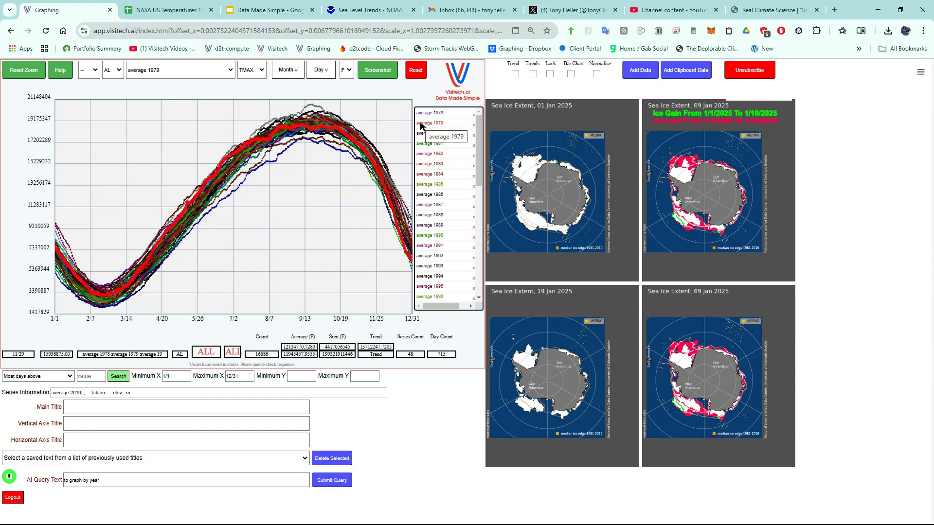
left_click(421, 135)
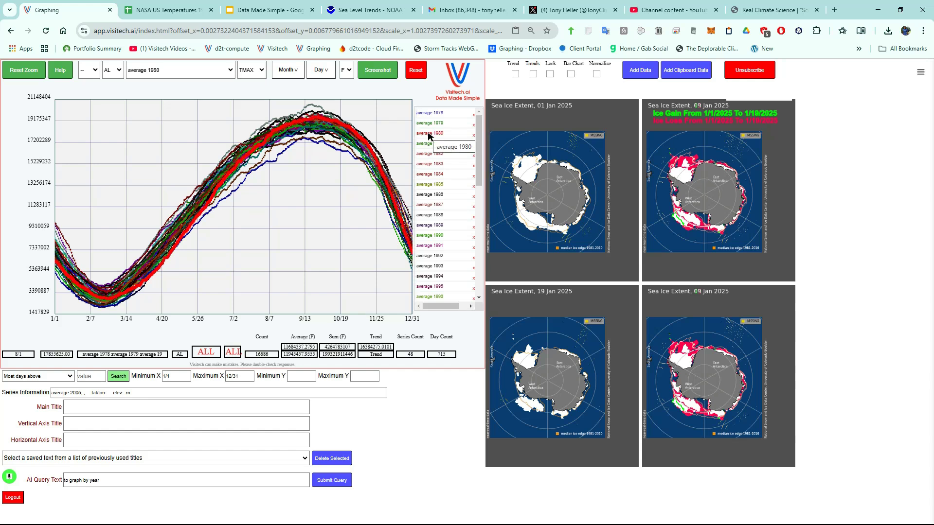
key("Down")
key("Down")
key("Down")
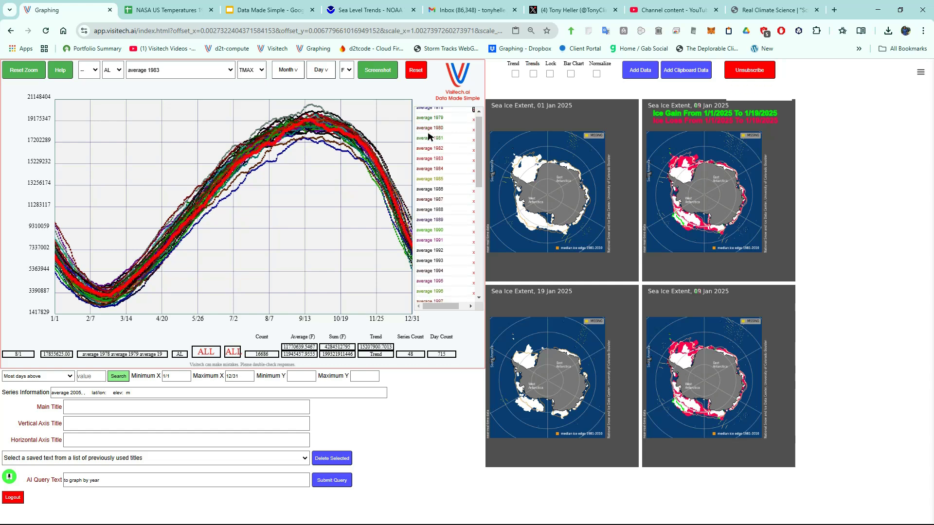
key("Down")
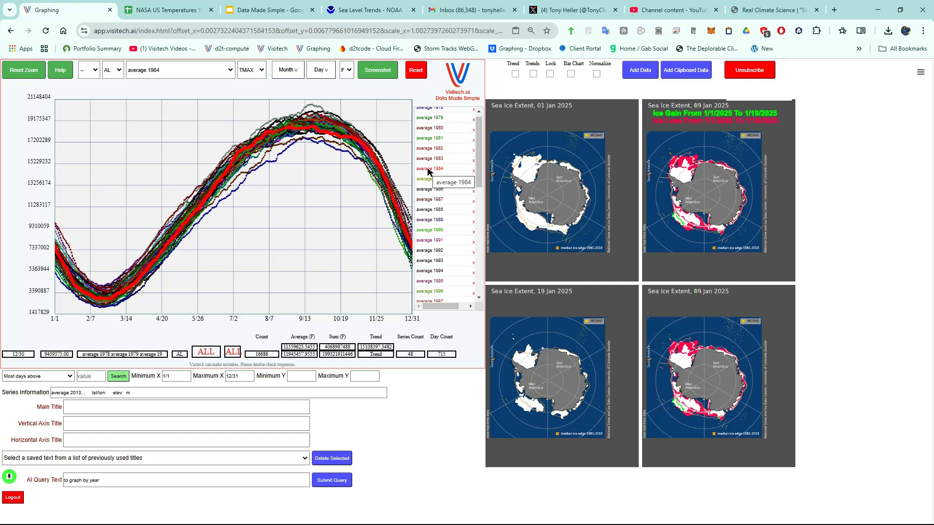
key("Down")
key("Down")
key("Down")
key("Down")
key("Down")
key("Down")
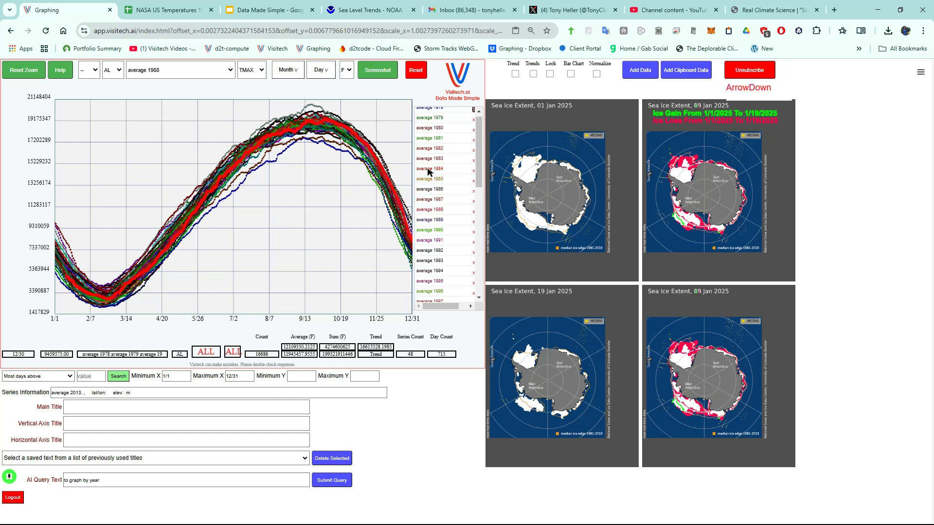
key("Down")
key("Down")
key("Down")
key("Down")
key("Down")
key("Down")
key("Down")
key("Down")
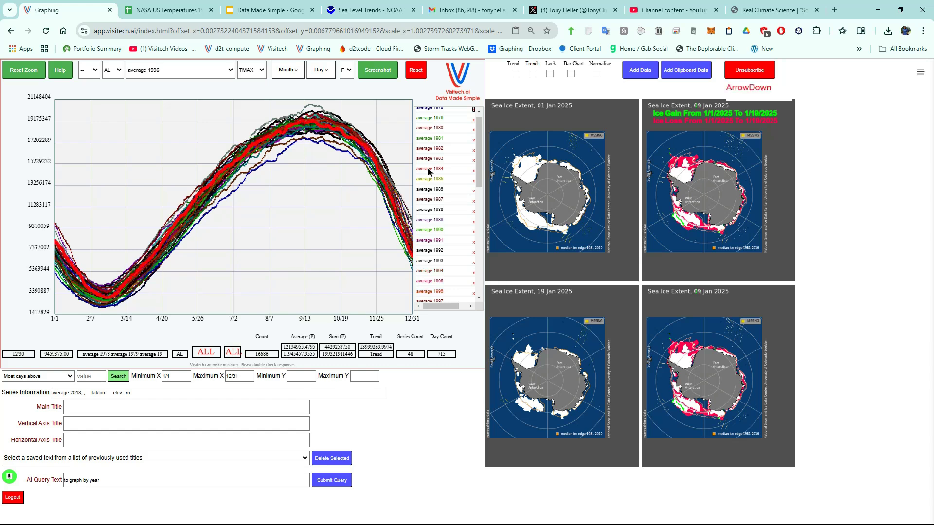
key("Down")
key("Down")
key("Down")
key("Down")
key("Down")
key("Down")
key("Down")
key("Down")
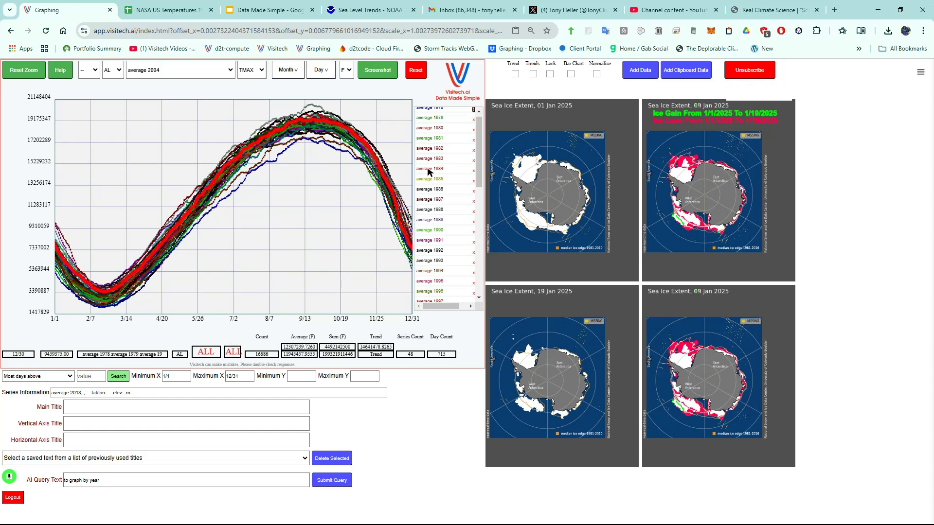
key("Down")
key("Down")
key("Down")
key("Down")
key("Down")
key("Down")
key("Down")
key("Down")
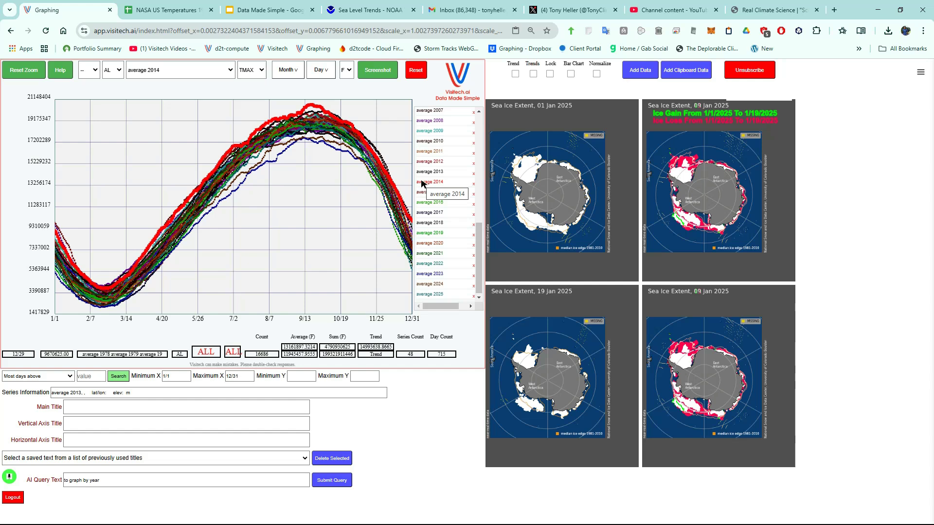
key("Down")
key("Down")
key("Down")
key("Down")
key("Down")
key("Down")
key("Down")
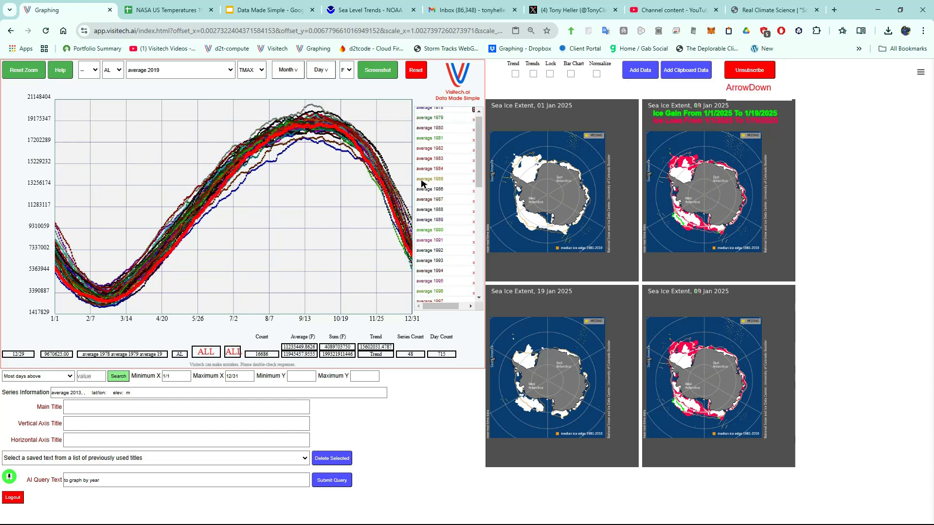
key("Down")
key("Down")
key("Down")
key("Down")
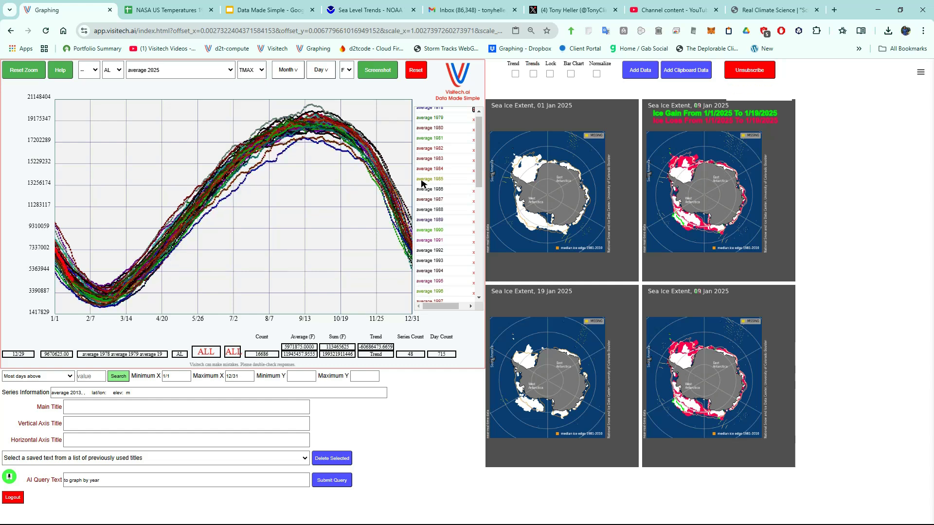
Zoom into the January 1 to March 21 part of the yearly curves and inspect data points around the February minimum and mid-January.
left_click_drag(132, 311, 55, 221)
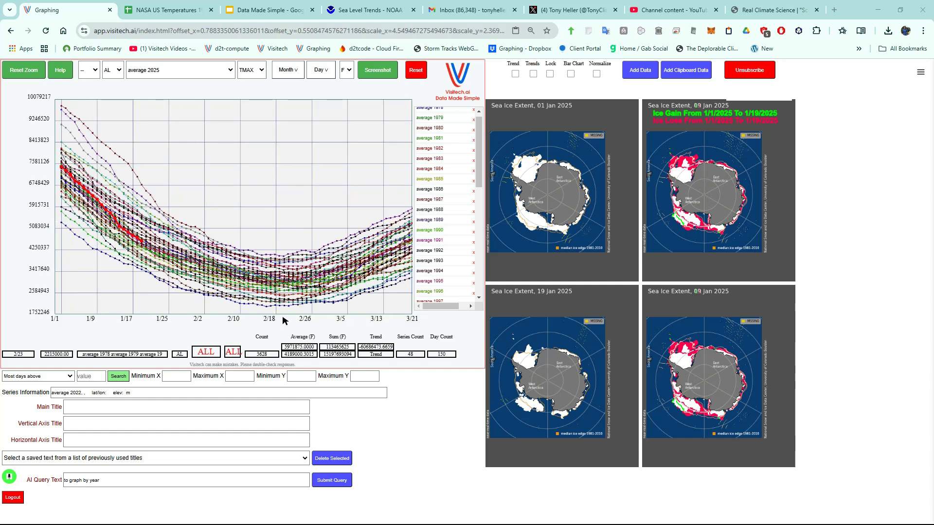
mouse_move(281, 304)
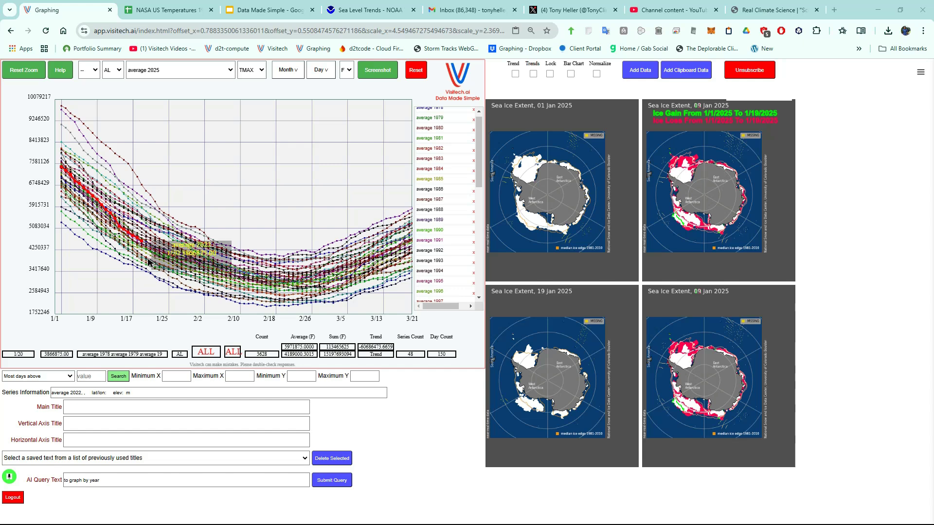
mouse_move(145, 243)
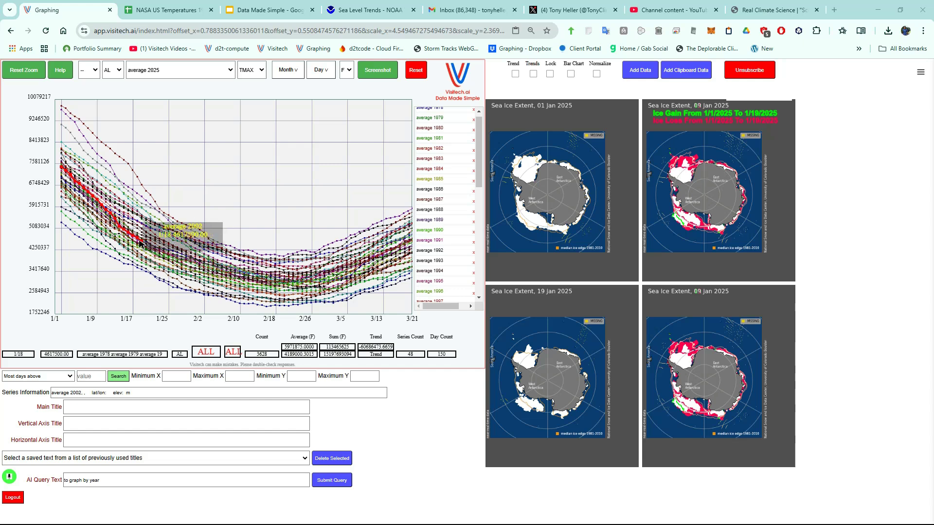